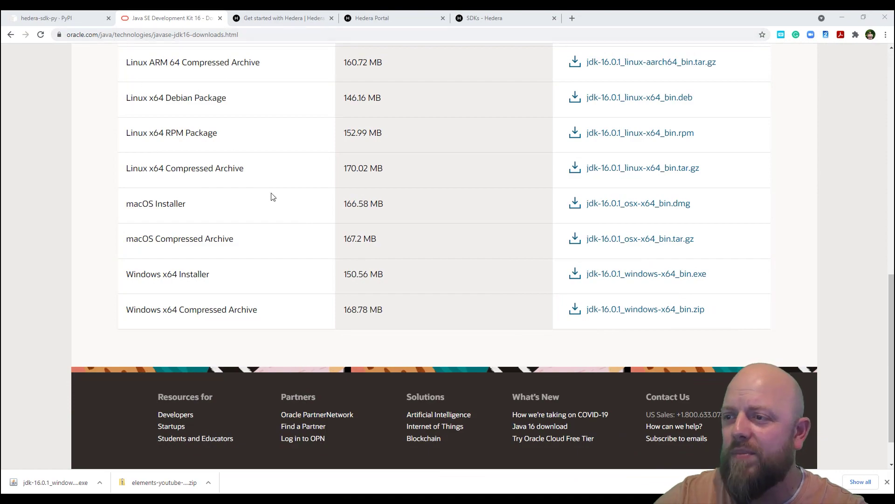
# - Scroll the JDK 16 downloads page to review the downloaded jdk-16.0.1 Windows x64 installer
pyautogui.scroll(8, 294, 197)
pyautogui.scroll(4, 311, 202)
pyautogui.scroll(-6, 349, 232)
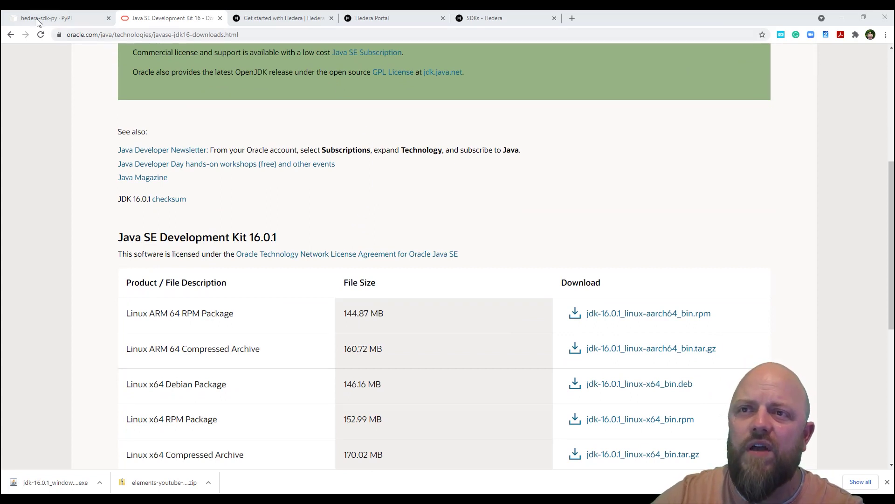
# - Open Hedera's Quickstart Introduction page and scroll to its Java, JavaScript and Go language choices
pyautogui.click(257, 19)
pyautogui.scroll(-3, 268, 291)
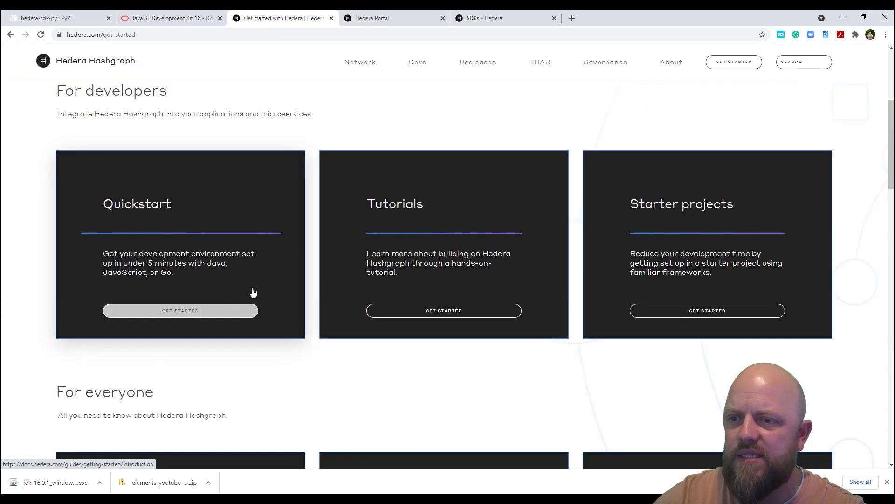
pyautogui.click(192, 311)
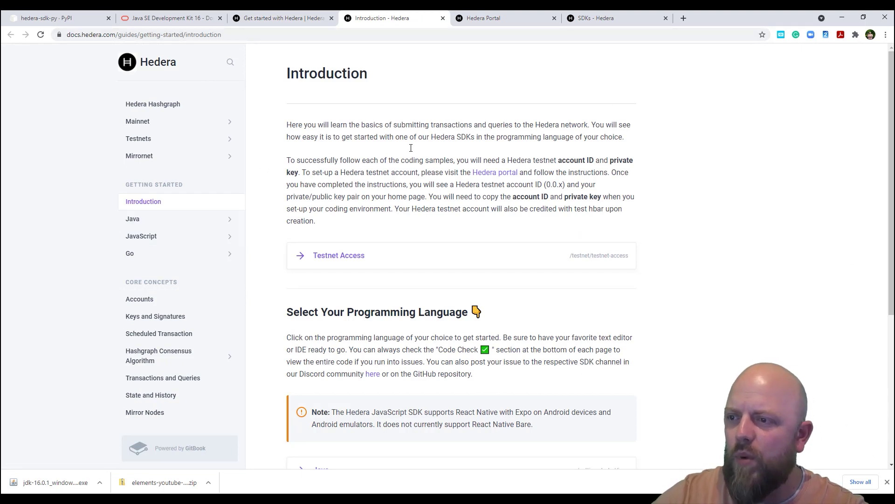
pyautogui.scroll(-4, 406, 184)
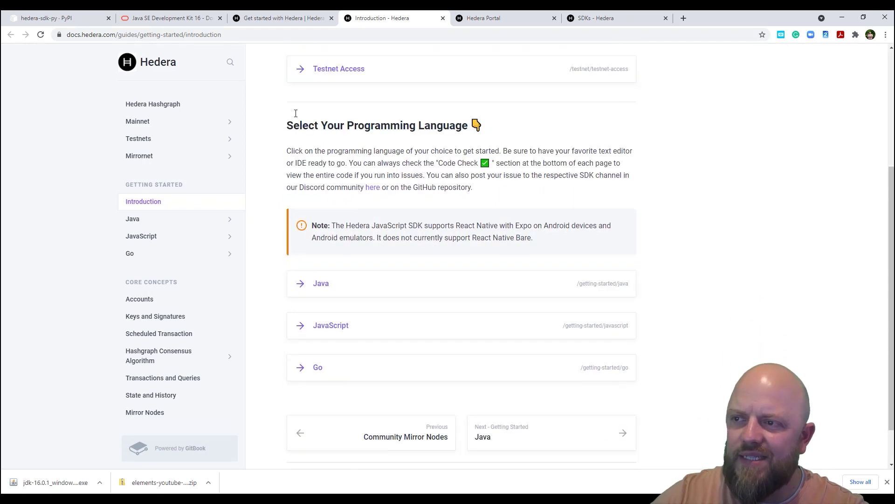
pyautogui.scroll(-1, 420, 215)
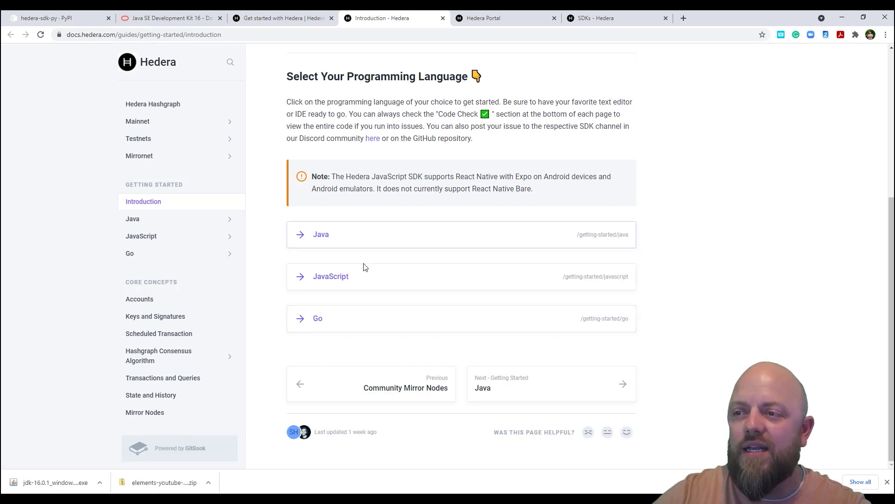
# - Return to the hedera-sdk-py 2.0.5 PyPI page and scroll to its Install instructions
pyautogui.click(40, 19)
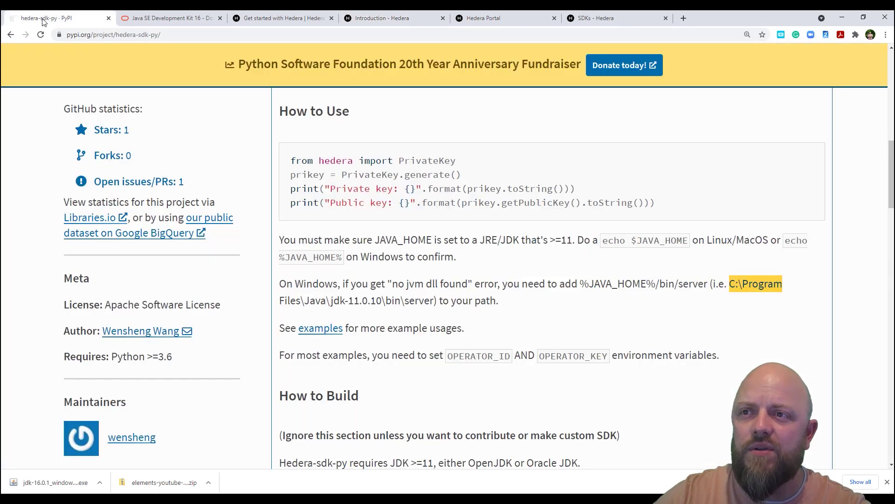
pyautogui.keyDown('ctrl'); pyautogui.scroll(3, 320, 205); pyautogui.keyUp('ctrl')
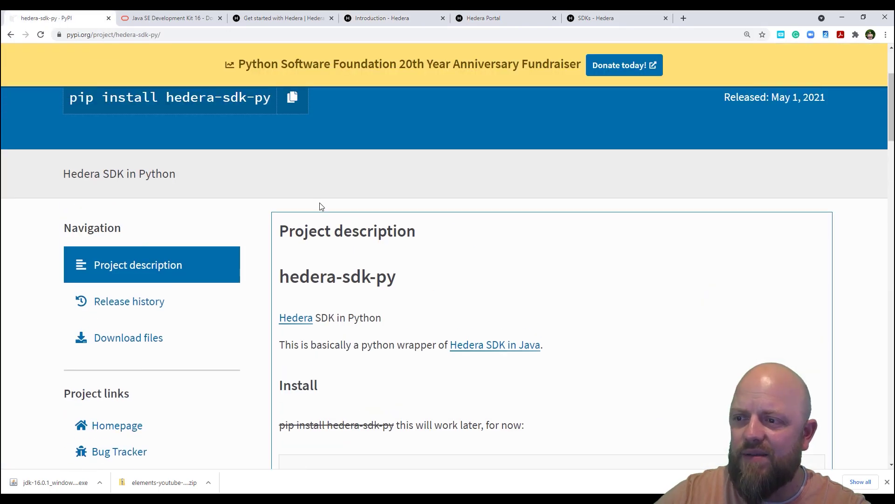
pyautogui.scroll(3, 320, 204)
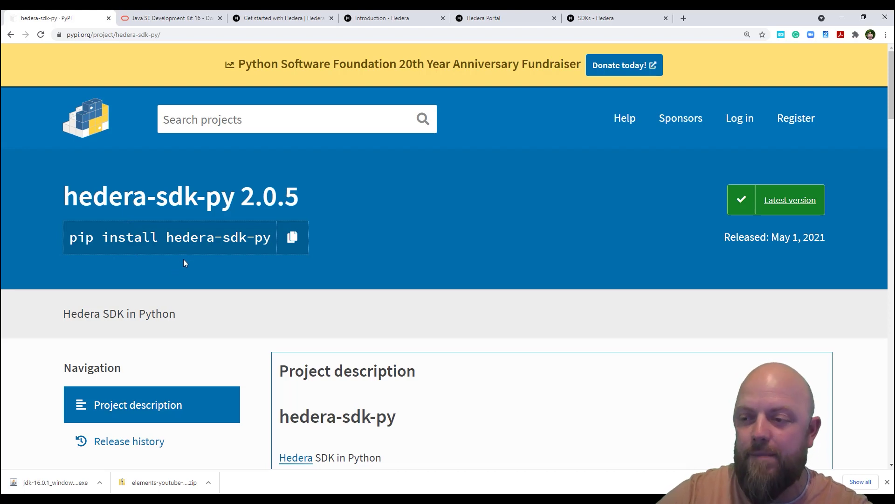
pyautogui.scroll(-3, 371, 258)
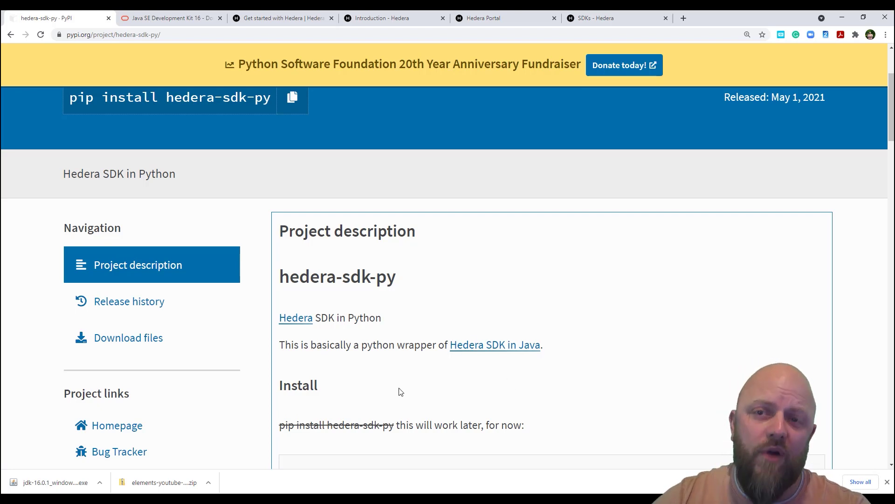
# - Read the JAVA_HOME and OPERATOR_ID/OPERATOR_KEY notes, then view the Hedera Portal Testnet account
pyautogui.scroll(-4, 348, 359)
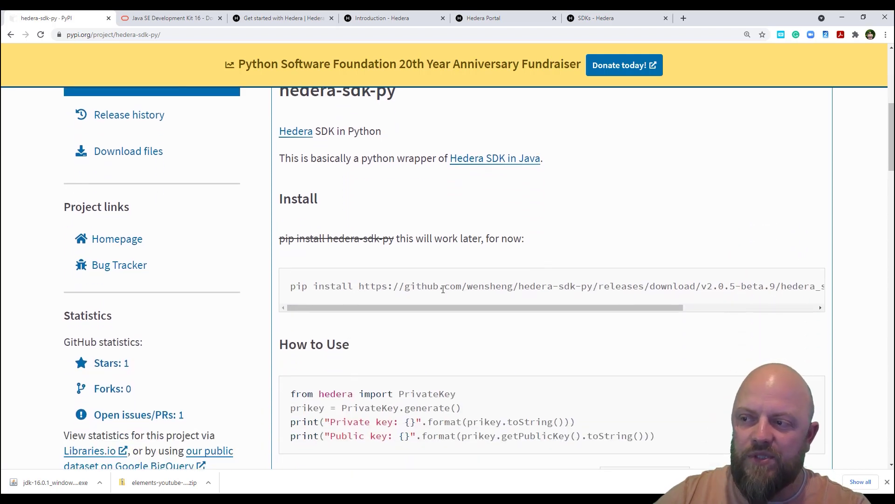
pyautogui.scroll(-4, 461, 373)
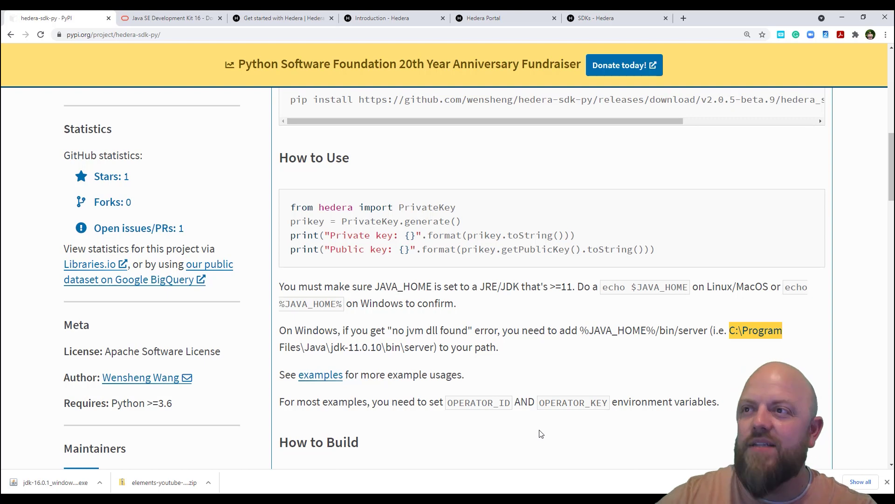
pyautogui.click(487, 19)
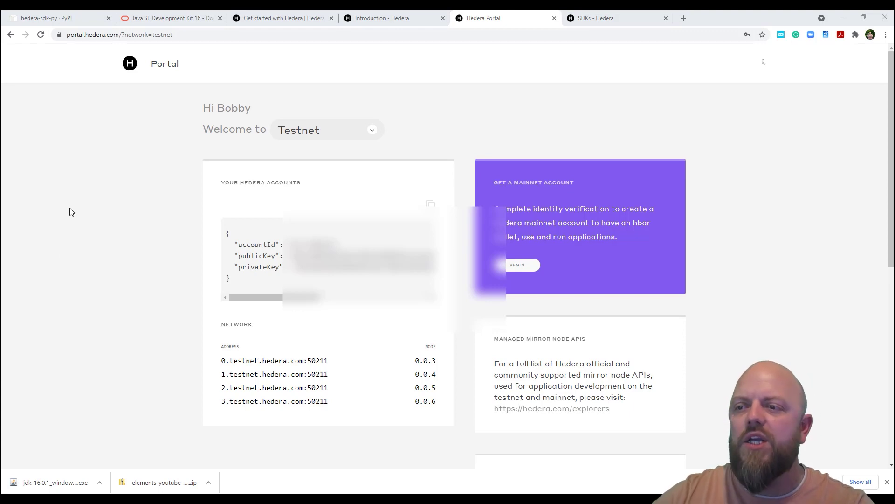
# - Leave Hedera Portal for the hedera-sdk-py PyPI page's How to Use section
pyautogui.click(54, 20)
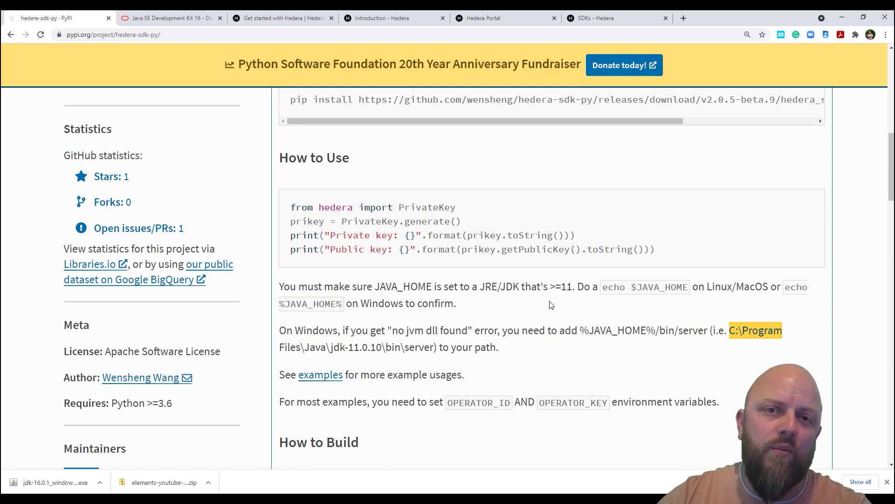
# - Bring back the JDK 16 downloads page at the jdk-16.0.1_windows-x64_bin.exe installer row
pyautogui.click(166, 21)
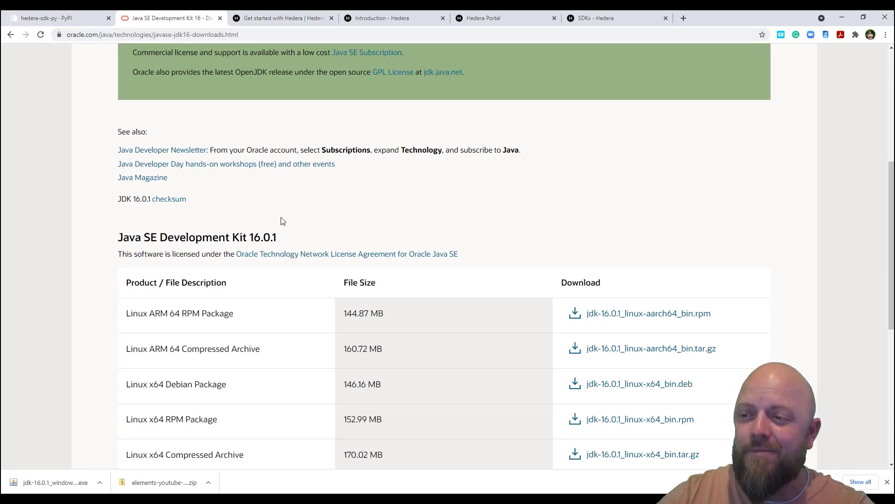
pyautogui.scroll(-7, 281, 221)
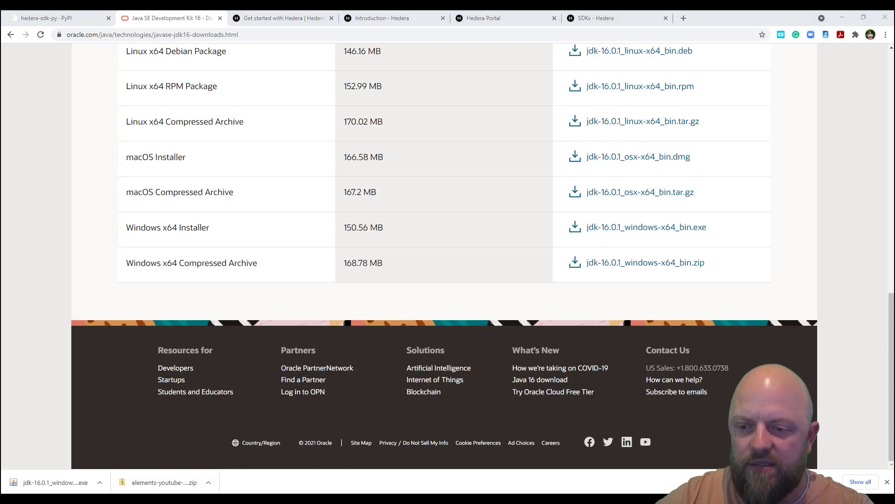
# - Open a new File Explorer window from the taskbar and move it up and left
pyautogui.moveTo(101, 503)
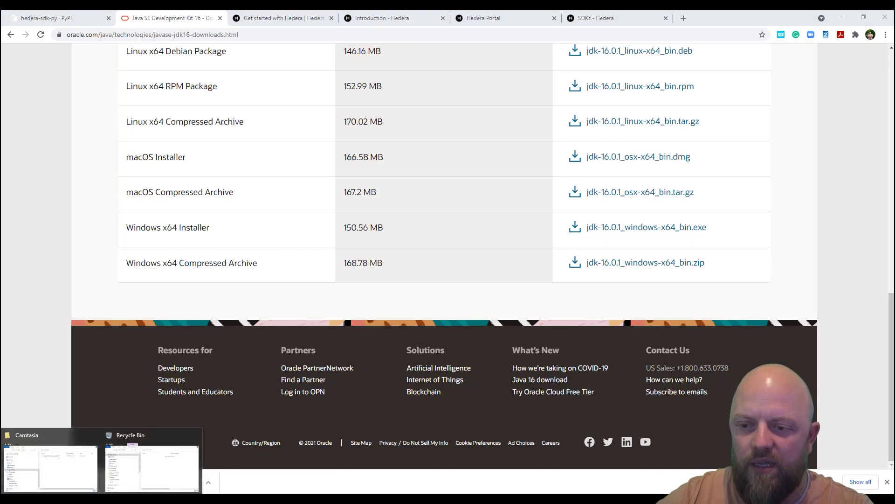
pyautogui.rightClick(101, 503)
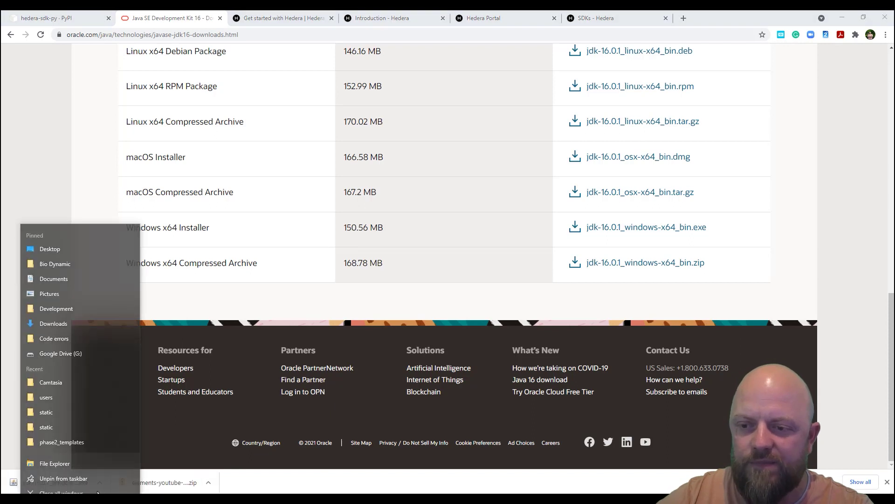
pyautogui.click(74, 455)
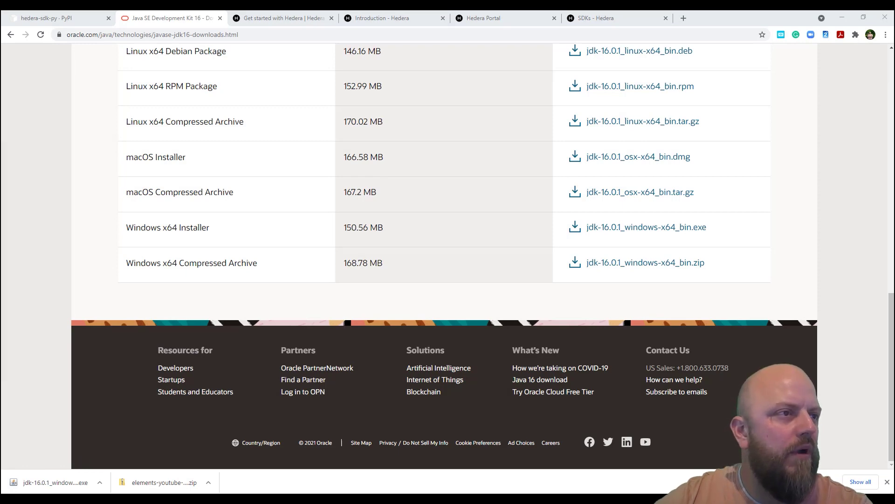
pyautogui.moveTo(380, 87); pyautogui.dragTo(320, 42)
pyautogui.scroll(-2, 146, 154)
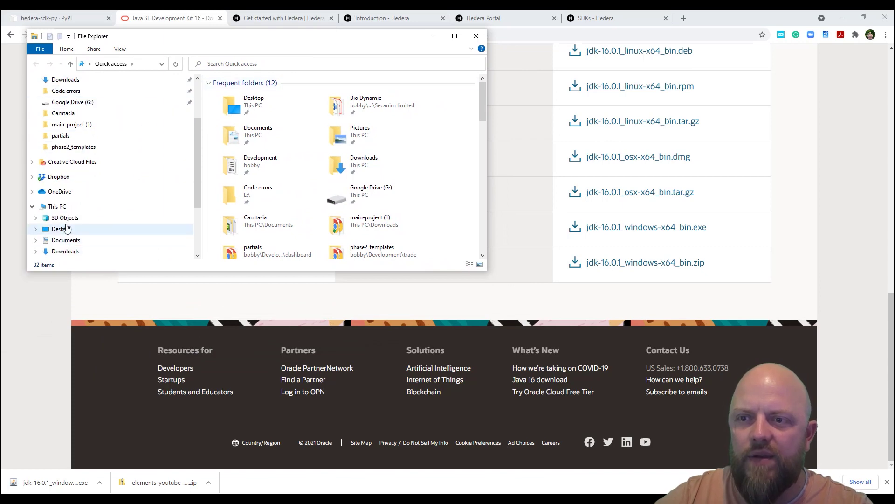
pyautogui.scroll(-2, 88, 205)
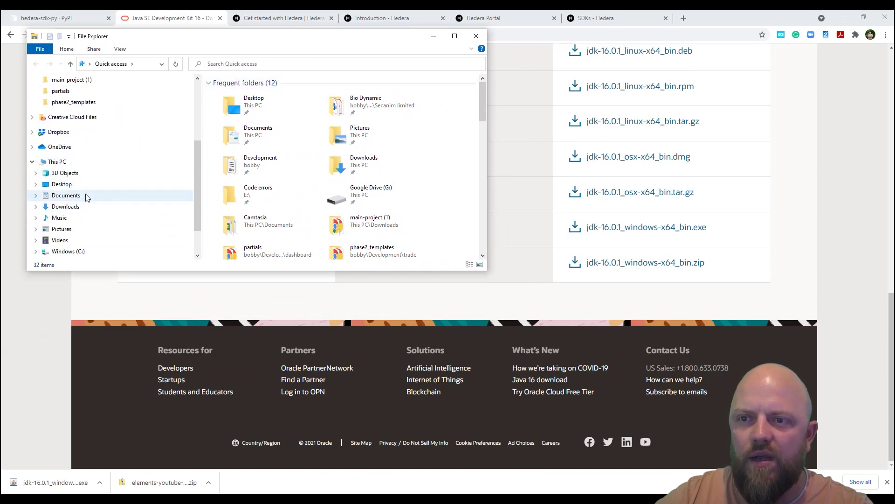
# - Browse to C:\Program Files\Java\jdk-16.0.1\bin\server and select its full address path
pyautogui.click(78, 251)
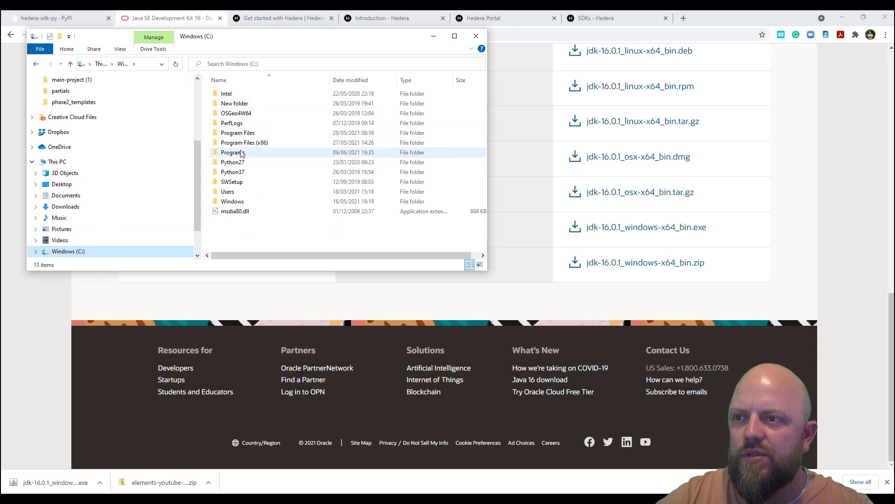
pyautogui.doubleClick(236, 133)
pyautogui.click(226, 241)
pyautogui.doubleClick(226, 241)
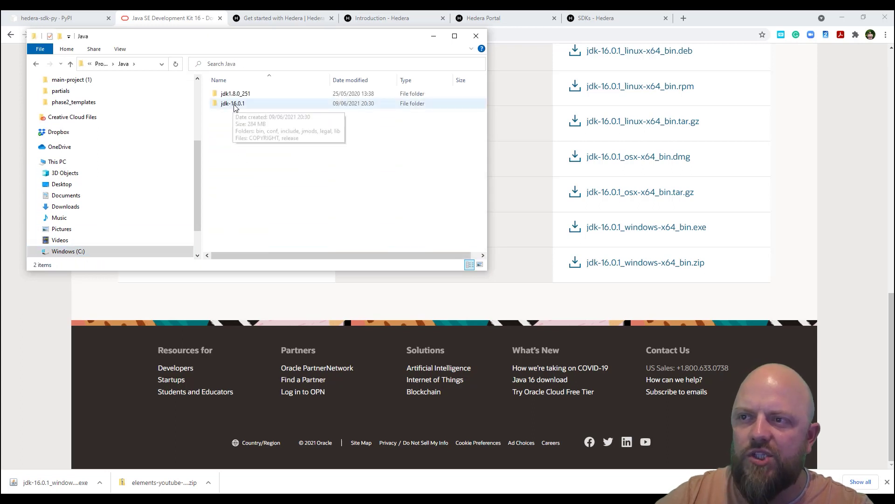
pyautogui.doubleClick(235, 104)
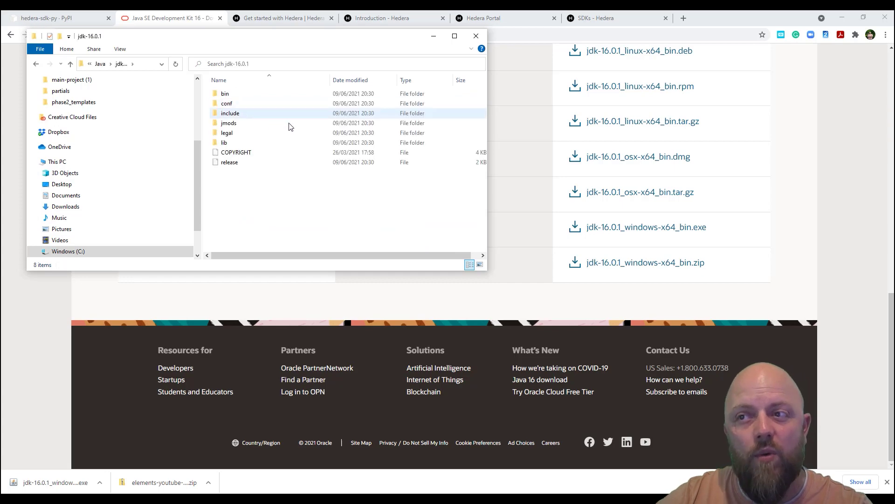
pyautogui.doubleClick(225, 94)
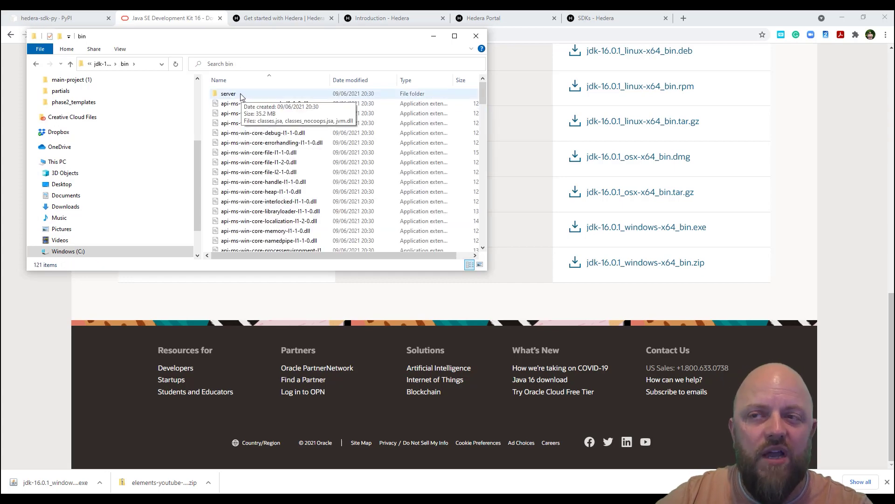
pyautogui.doubleClick(246, 94)
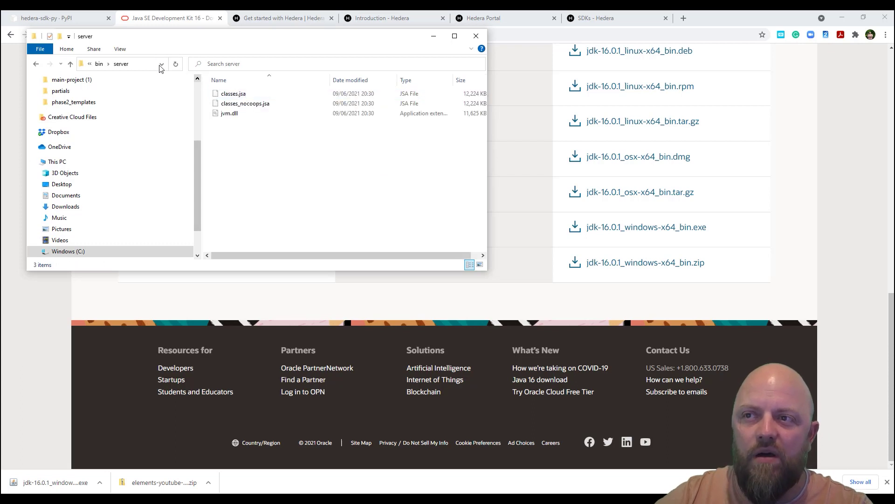
pyautogui.click(145, 66)
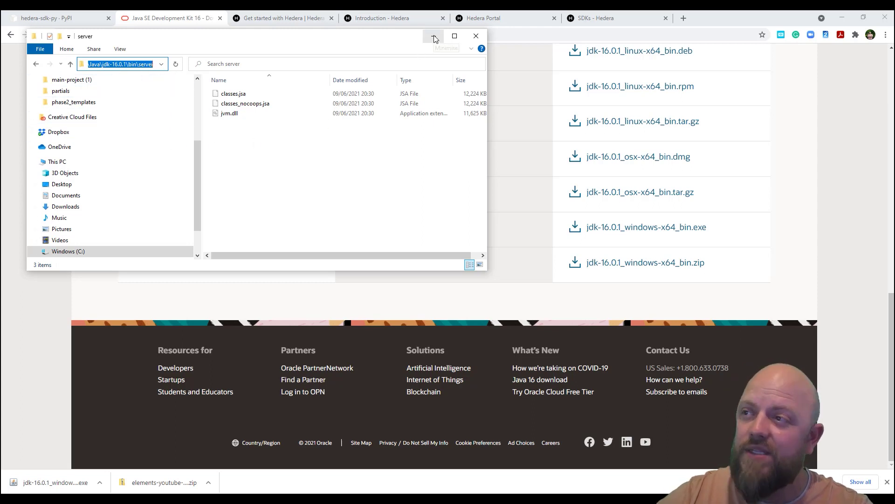
# - Search Windows Settings for 'envir' and choose Edit the system environment variables
pyautogui.click(11, 490)
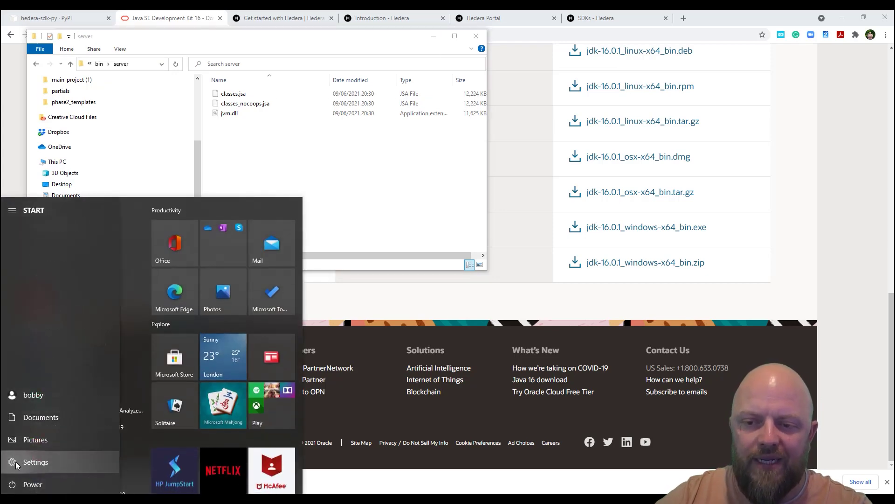
pyautogui.click(14, 463)
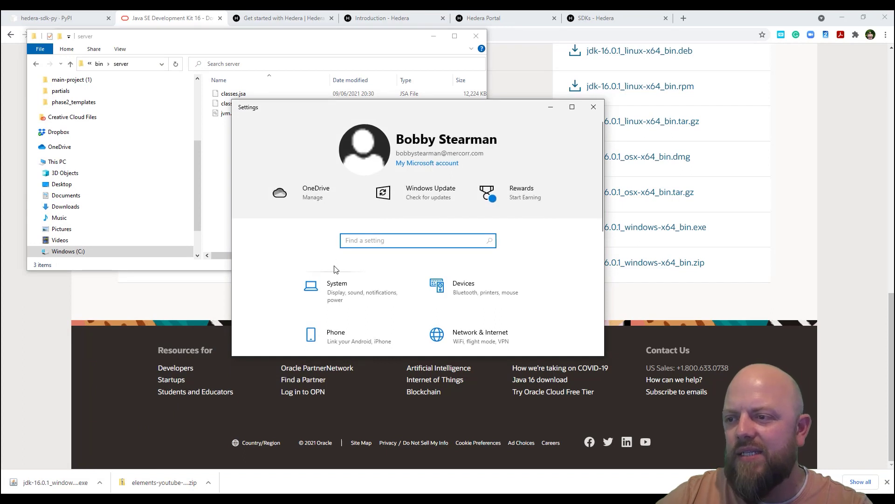
pyautogui.click(341, 289)
pyautogui.click(296, 157)
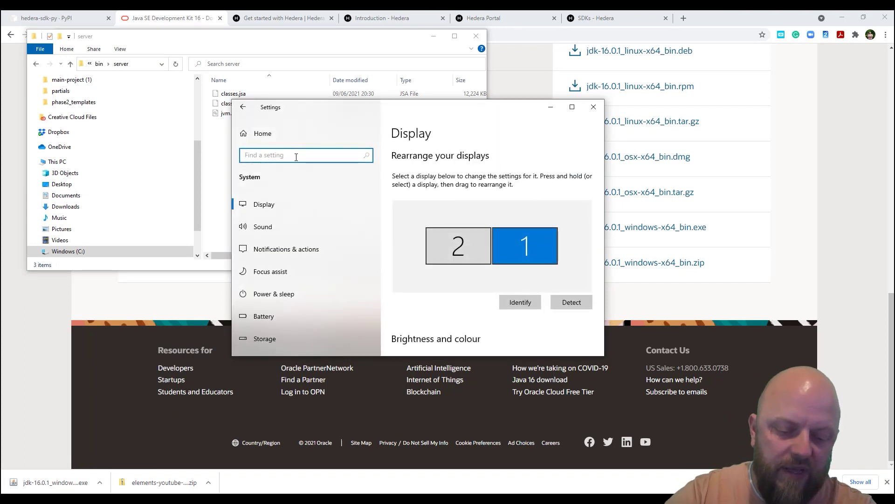
pyautogui.write('envir')
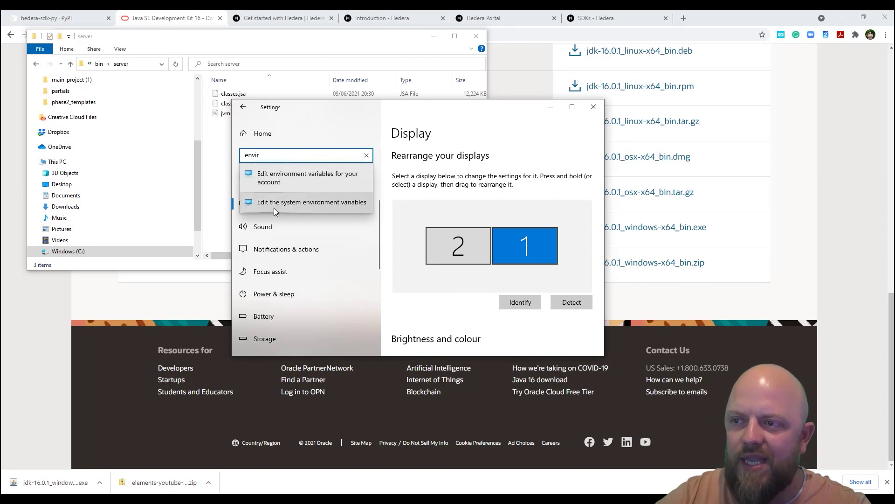
pyautogui.click(345, 203)
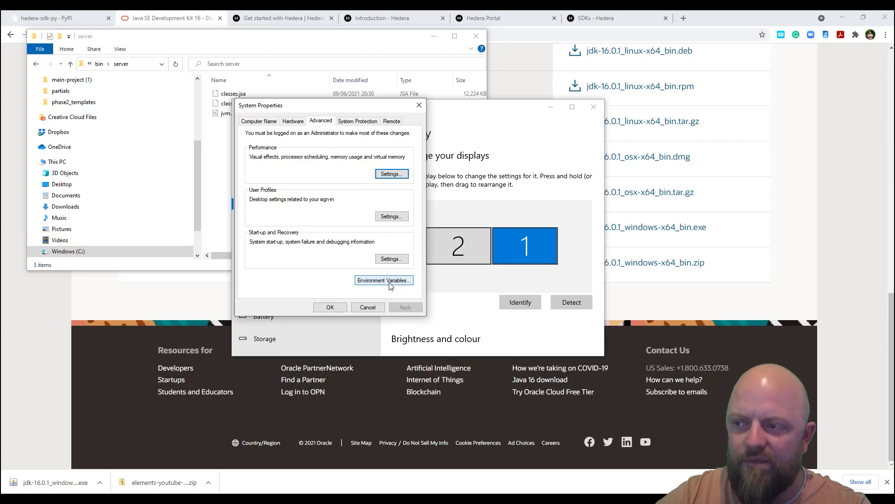
# - Open the Environment Variables list and cancel an accidentally started new system variable
pyautogui.click(383, 280)
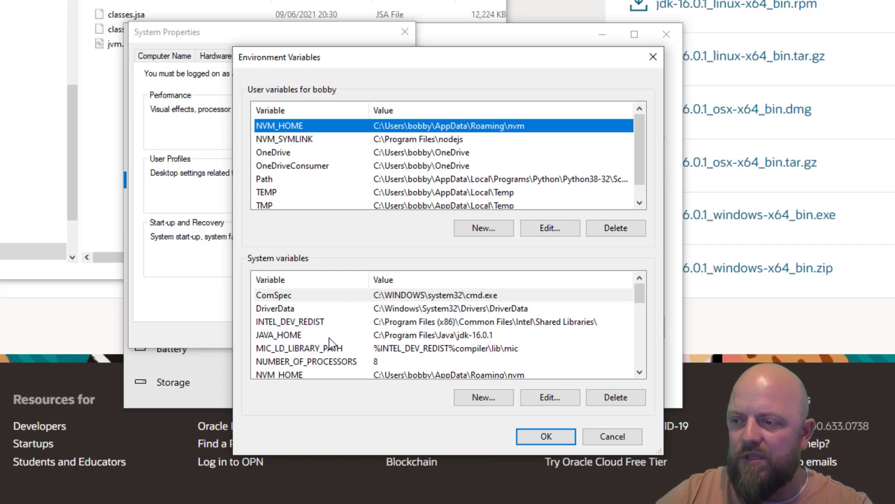
pyautogui.click(277, 335)
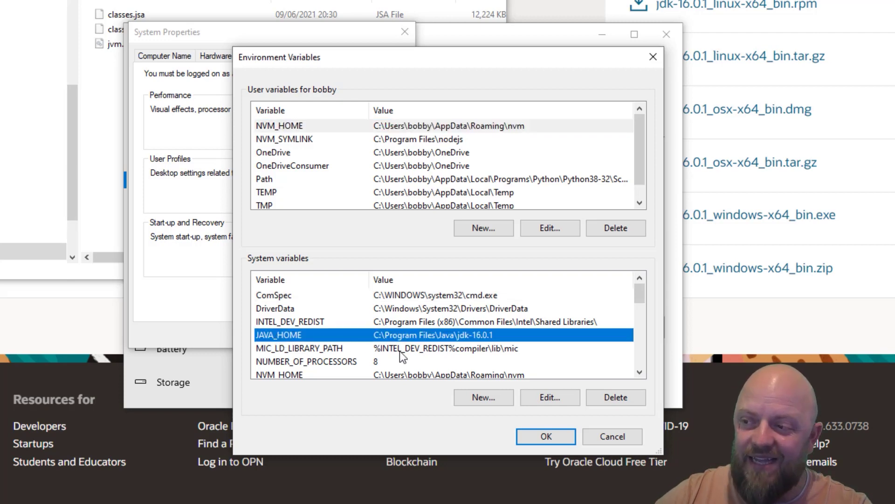
pyautogui.click(485, 398)
pyautogui.write('ethhtsehth')
pyautogui.click(321, 261)
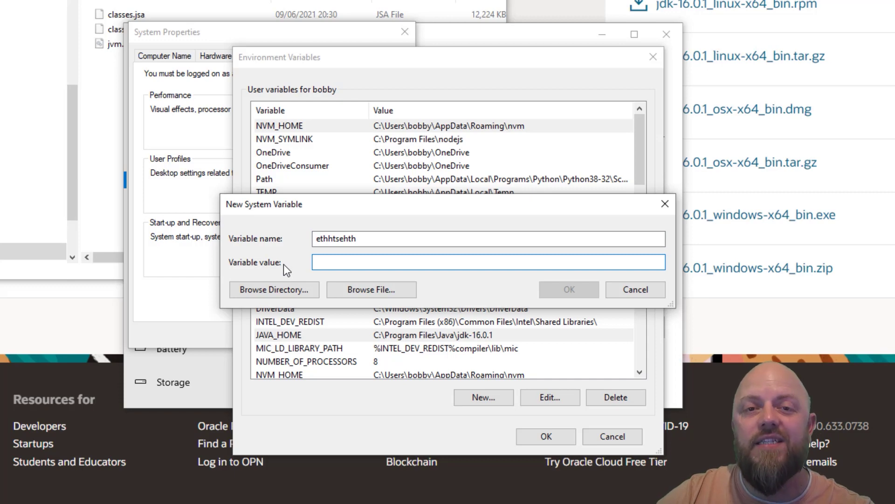
pyautogui.click(628, 290)
# - Open the JAVA_HOME system variable to inspect its value C:\Program Files\Java\jdk-16.0.1
pyautogui.click(306, 335)
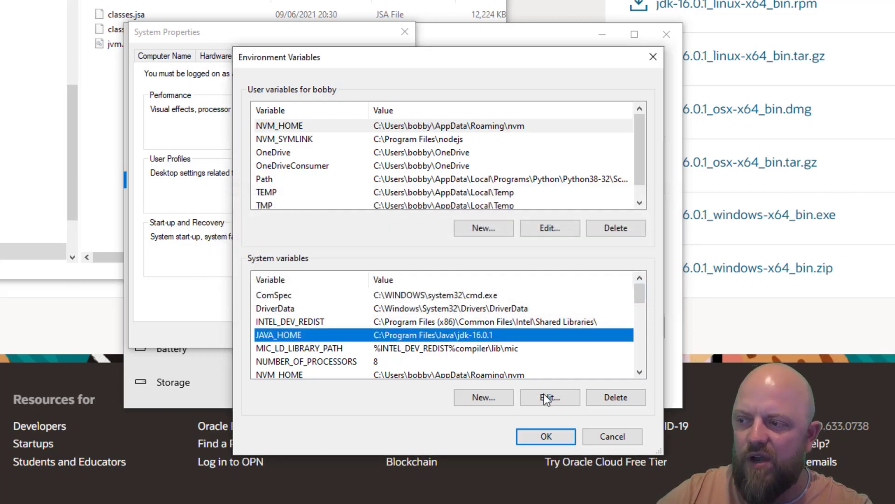
pyautogui.click(551, 398)
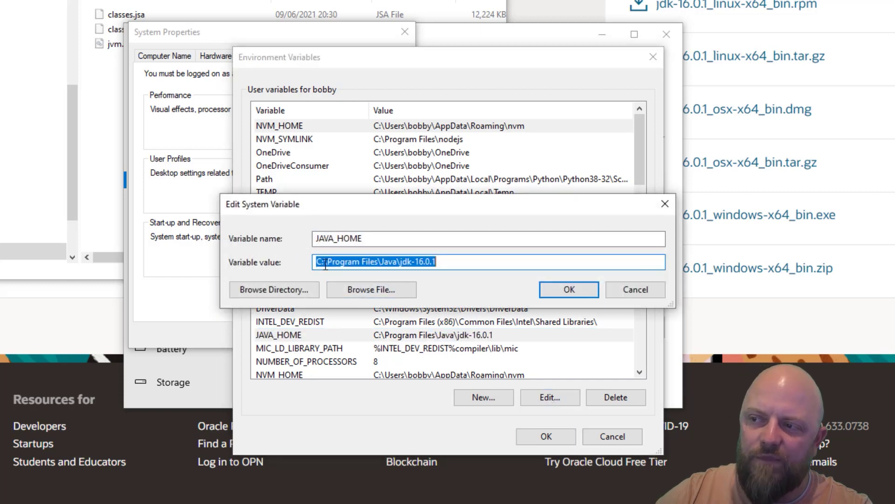
pyautogui.click(437, 263)
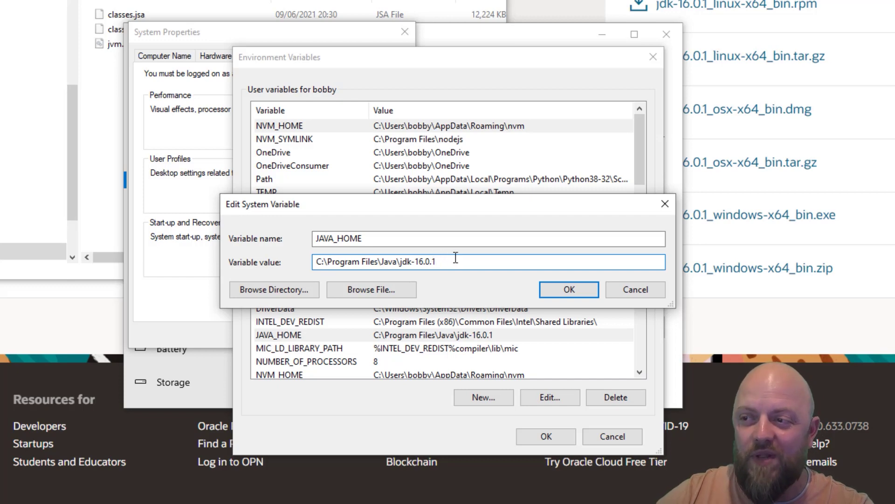
# - Close the JAVA_HOME editor and check the OPERATOR_ID and OPERATOR_KEY system variables
pyautogui.click(563, 293)
pyautogui.scroll(-5, 411, 324)
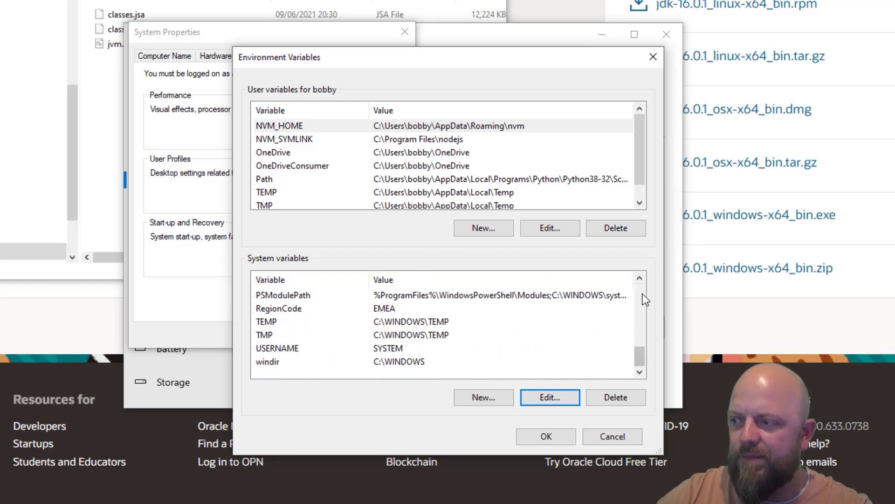
pyautogui.scroll(4, 640, 294)
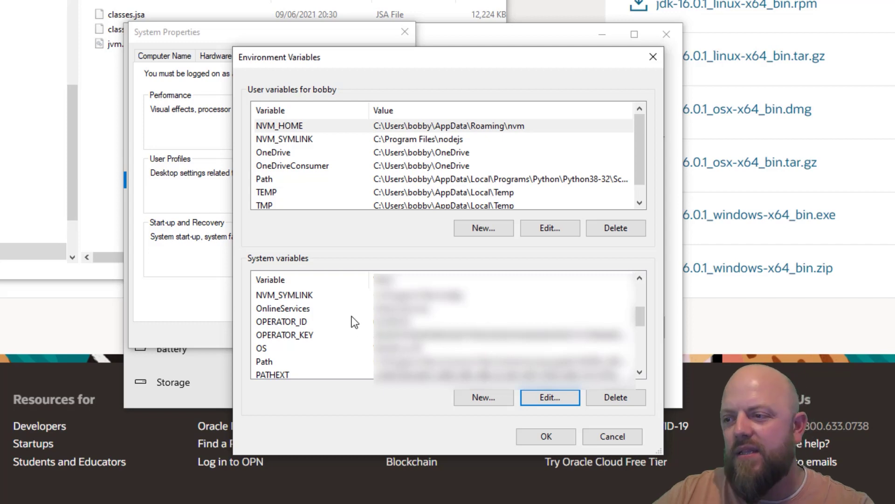
# - Confirm the system Path includes %JAVA_HOME%\bin\server and close the Path editor
pyautogui.click(318, 363)
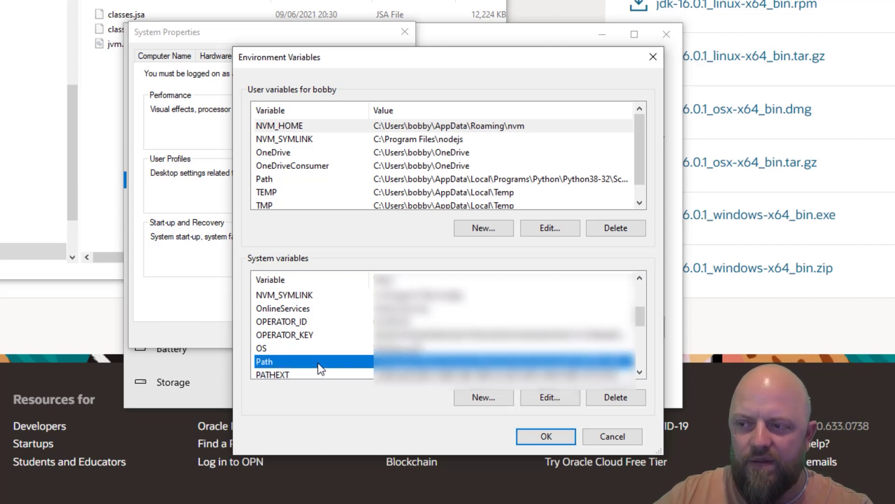
pyautogui.click(536, 397)
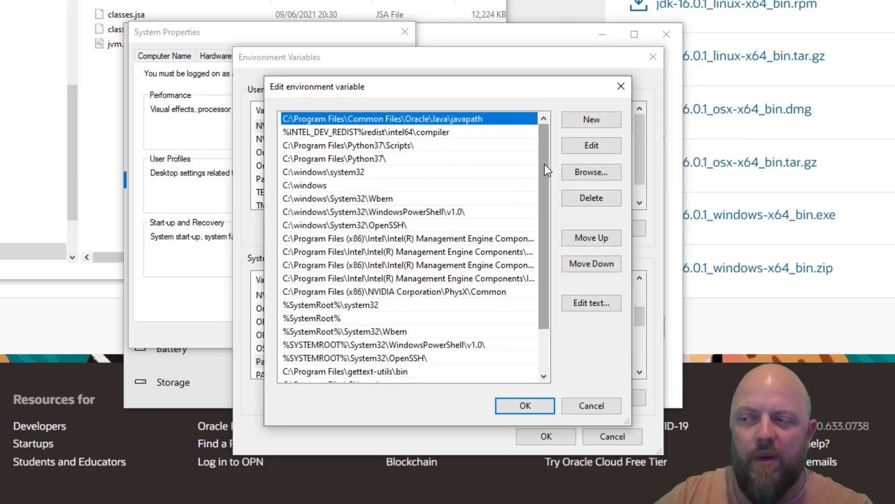
pyautogui.moveTo(544, 164); pyautogui.dragTo(542, 228)
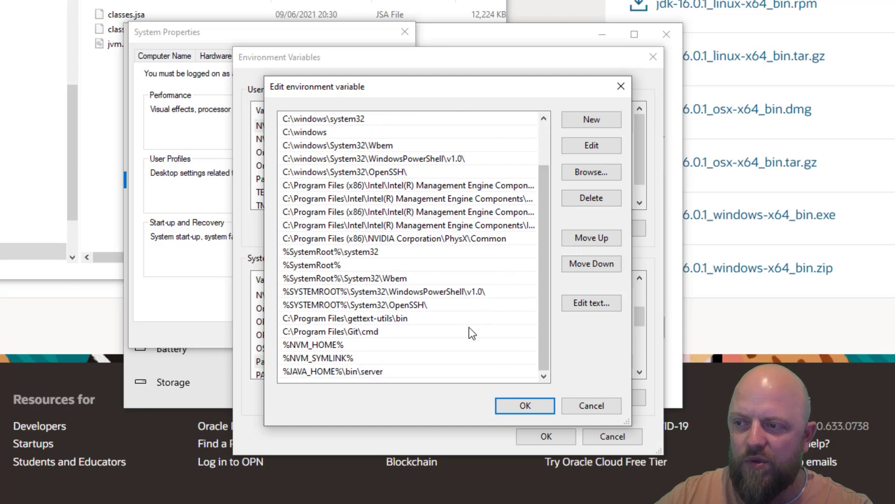
pyautogui.click(383, 372)
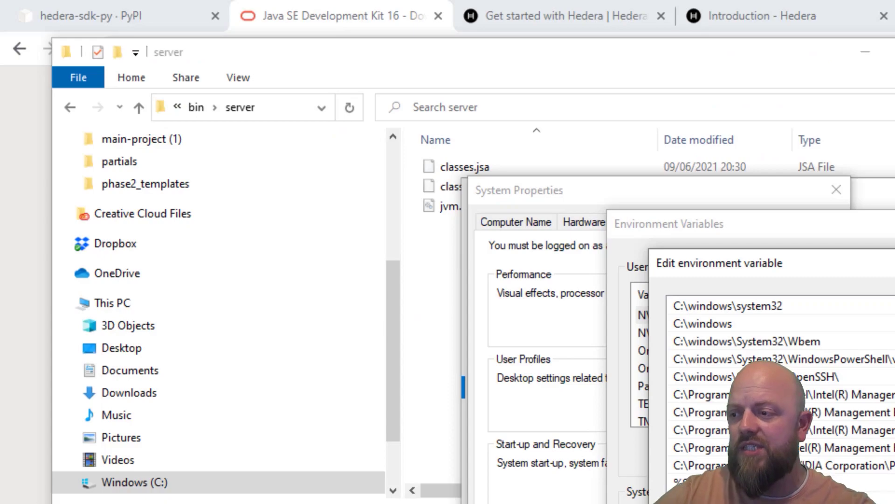
pyautogui.click(527, 407)
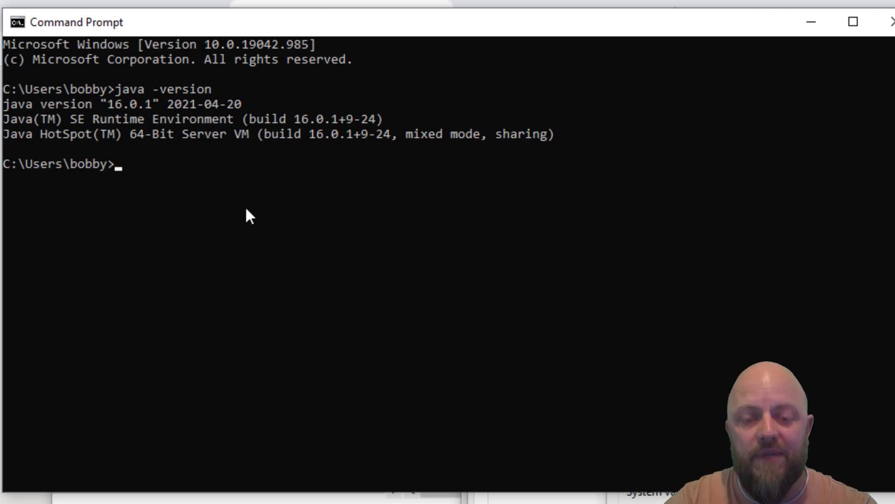
# - Run java -version to confirm Java 16.0.1 (build 16.0.1+9-24)
pyautogui.write('java -version')
pyautogui.press('Return')
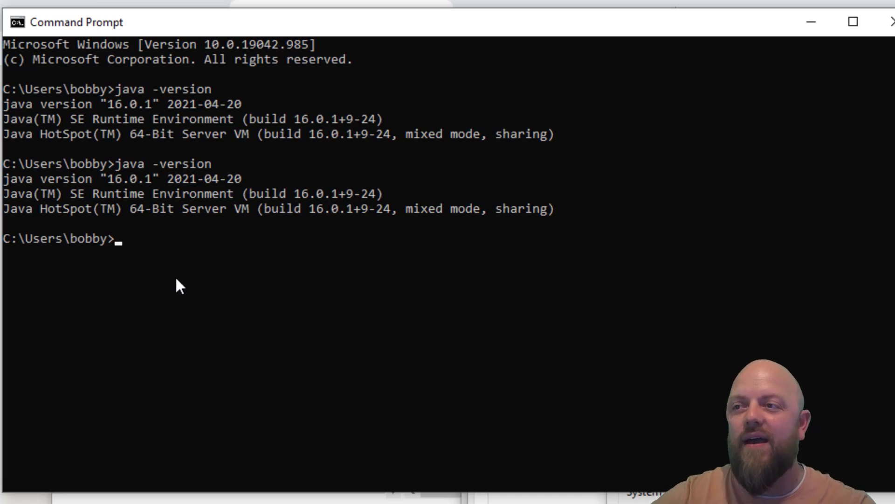
# - Minimize Command Prompt and return to the hedera-sdk-py PyPI tab
pyautogui.click(805, 29)
pyautogui.click(84, 13)
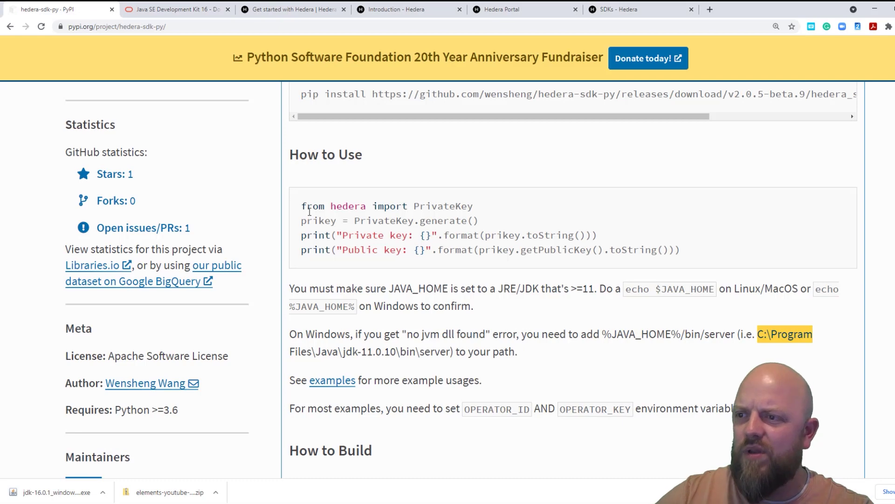